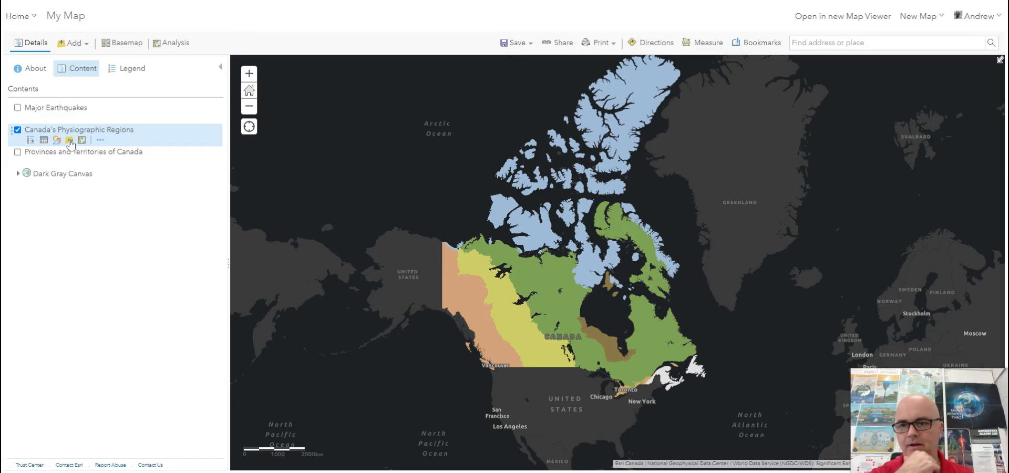
# - Filter the Canada's Physiographic Regions layer to features whose Name is Canadian Shield, and apply the filter
pyautogui.click(69, 141)
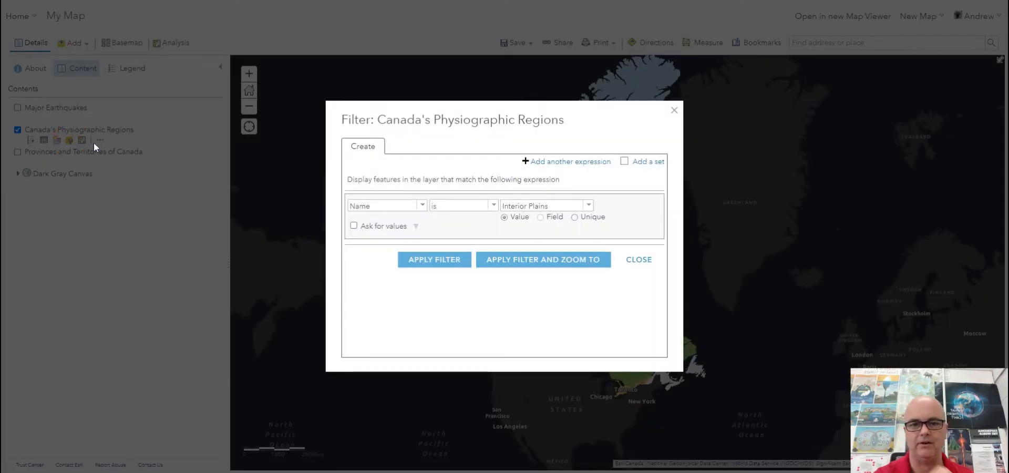
pyautogui.click(423, 205)
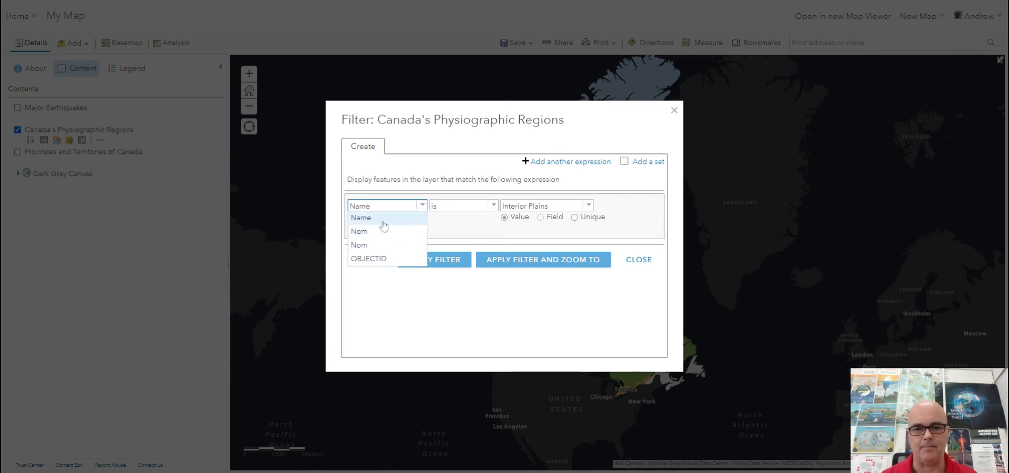
pyautogui.click(423, 208)
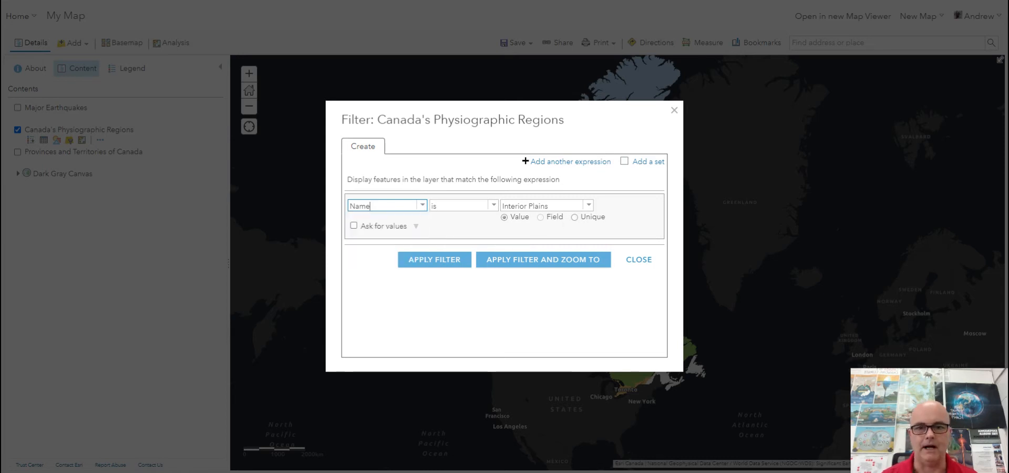
pyautogui.click(494, 205)
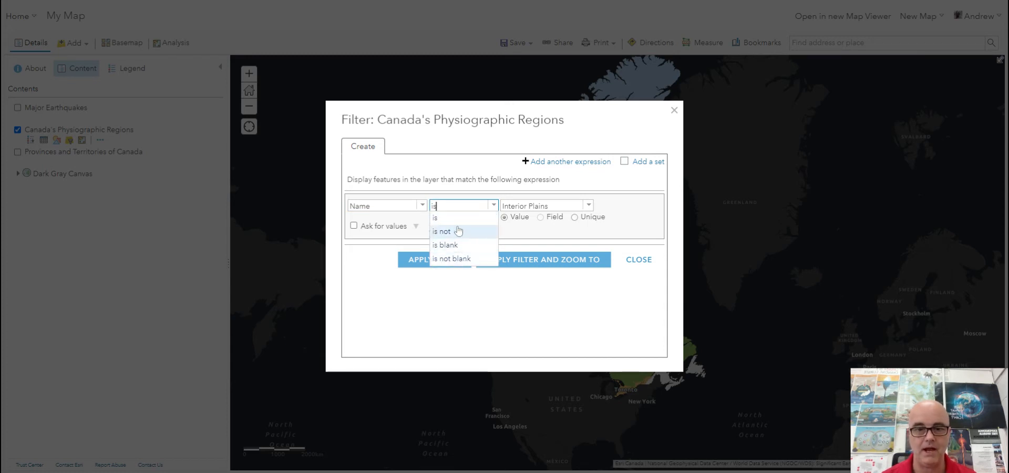
pyautogui.click(589, 205)
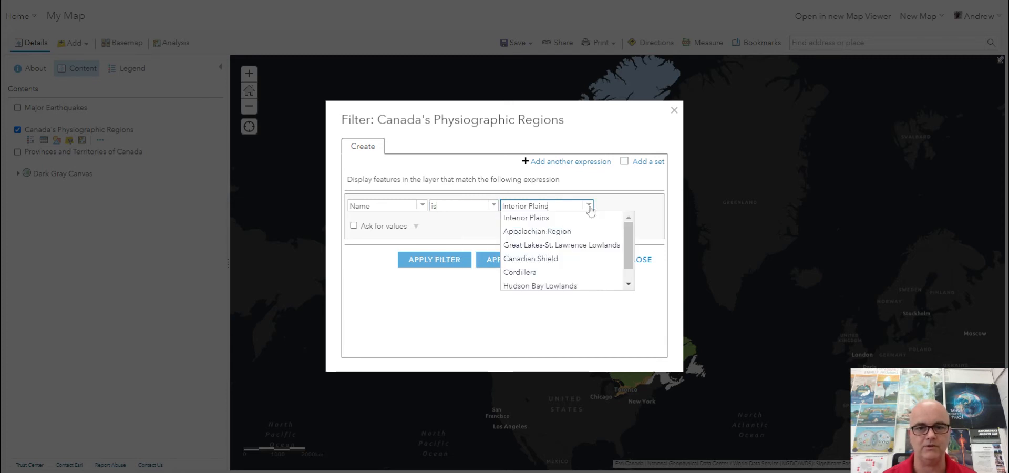
pyautogui.click(560, 258)
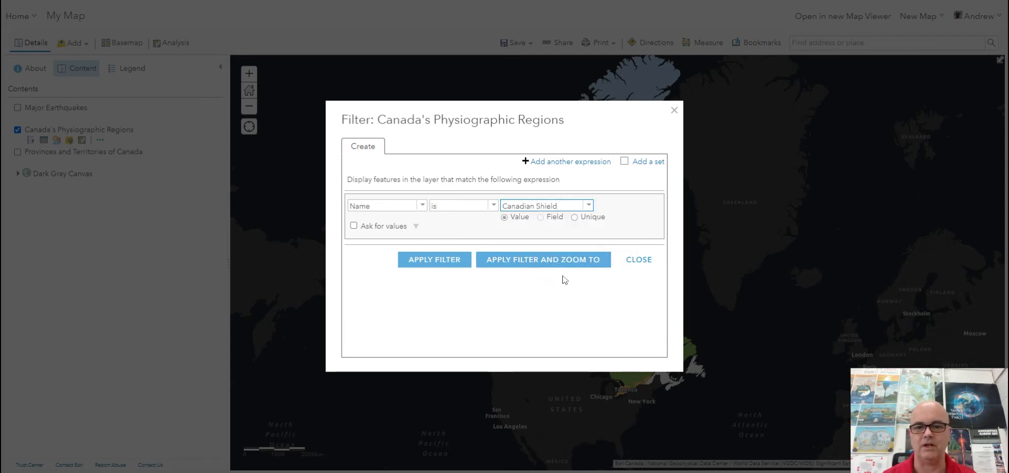
pyautogui.click(435, 261)
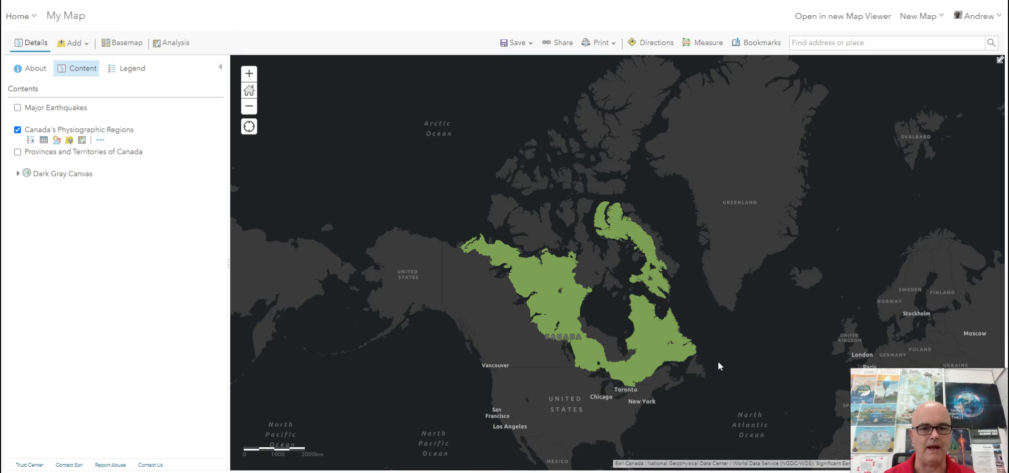
# - Hide the Canada's Physiographic Regions layer and show the Provinces and Territories of Canada layer
pyautogui.moveTo(719, 356); pyautogui.dragTo(715, 321)
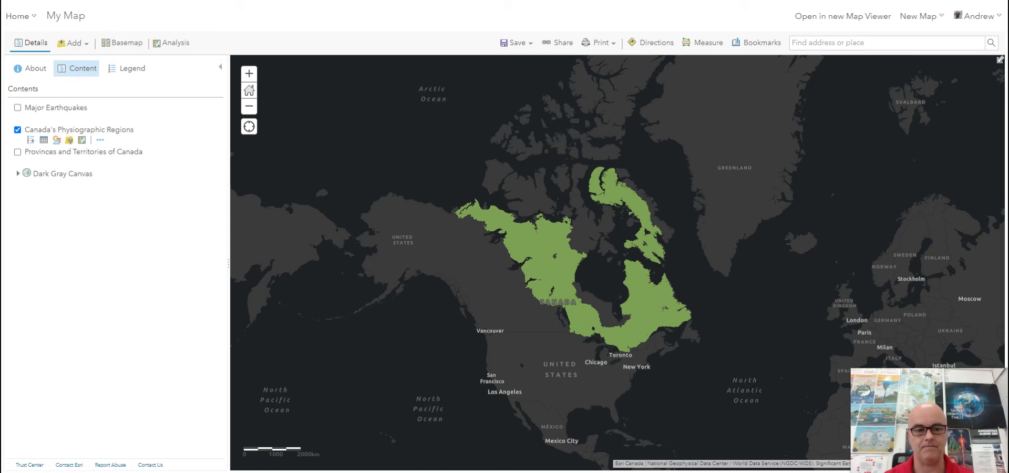
pyautogui.click(17, 130)
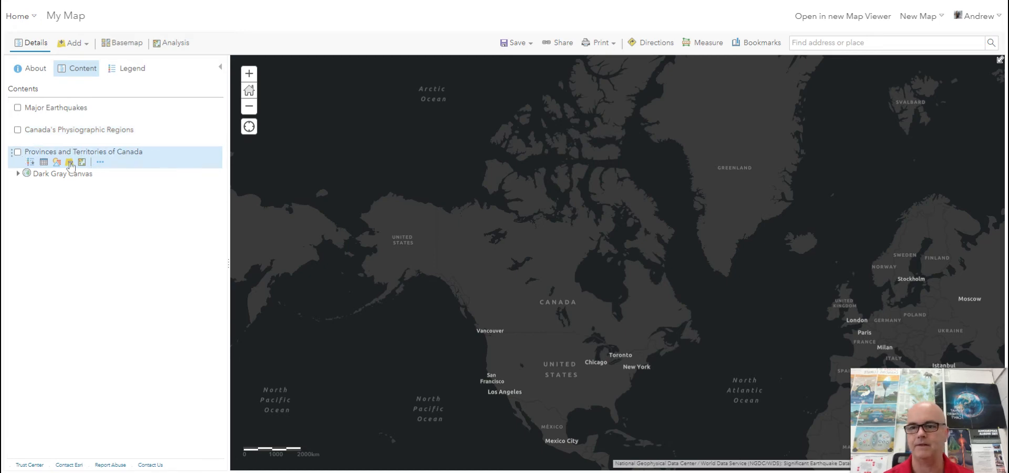
pyautogui.click(19, 153)
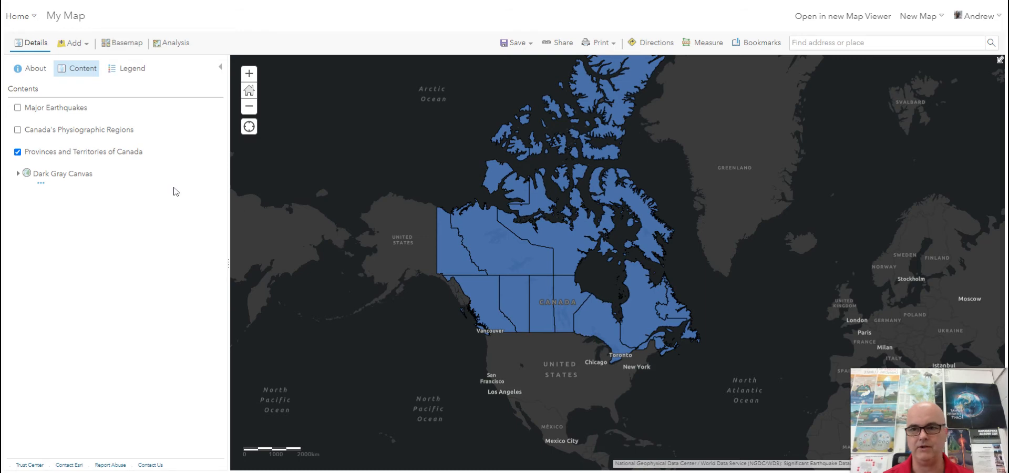
# - Start a two-expression filter on the Provinces and Territories of Canada layer, setting the first expression to English Name is Ontario
pyautogui.moveTo(70, 163)
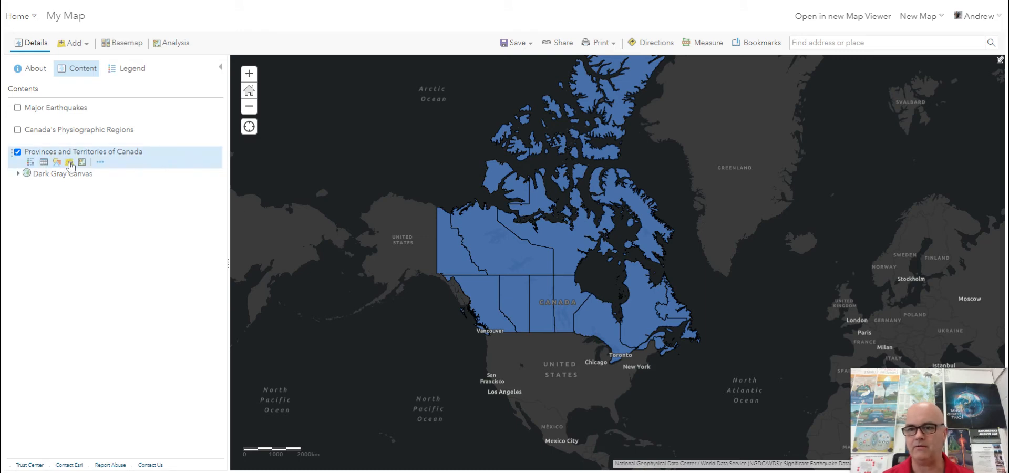
pyautogui.click(69, 163)
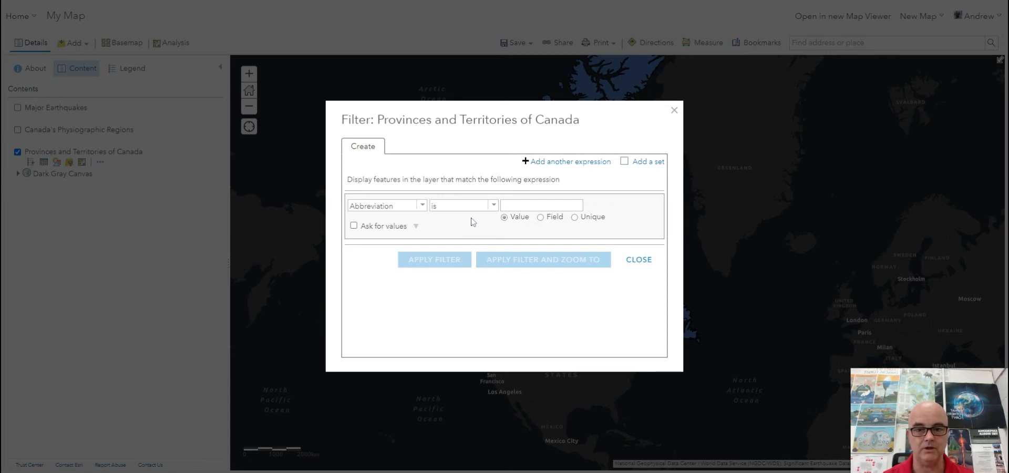
pyautogui.click(575, 162)
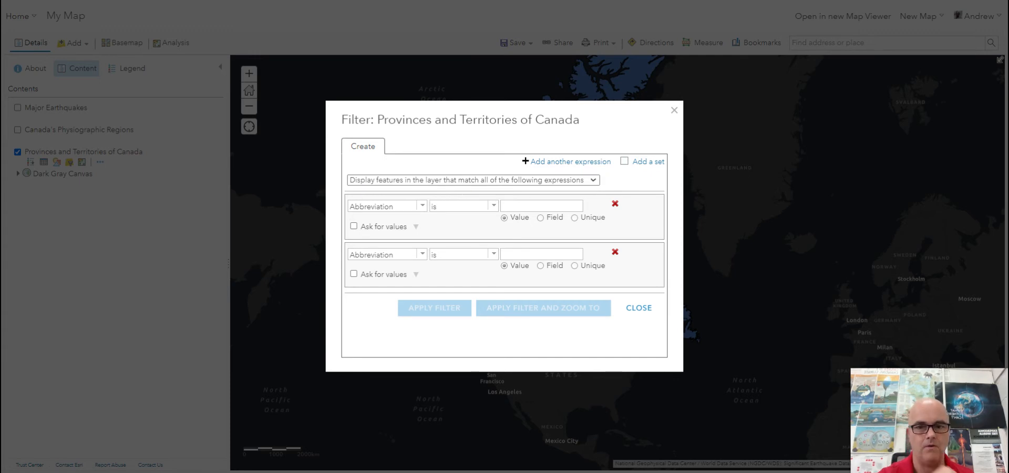
pyautogui.click(423, 206)
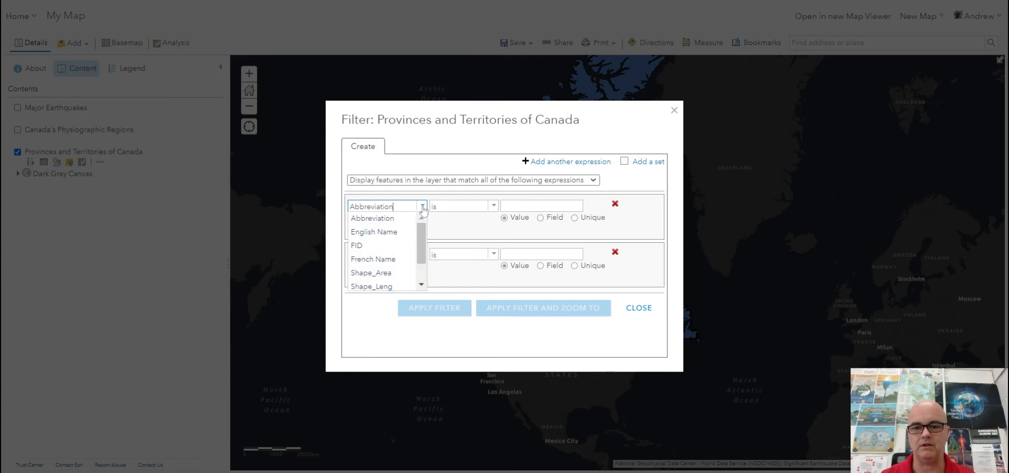
pyautogui.click(395, 232)
pyautogui.click(520, 206)
pyautogui.write('Ontario')
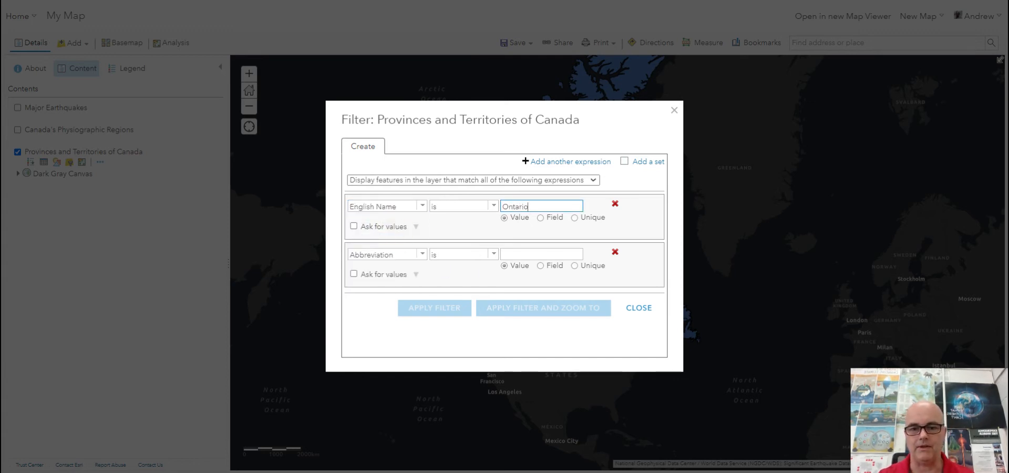
# - Set the second expression of the provinces filter to English Name is Alberta
pyautogui.click(422, 254)
pyautogui.click(406, 285)
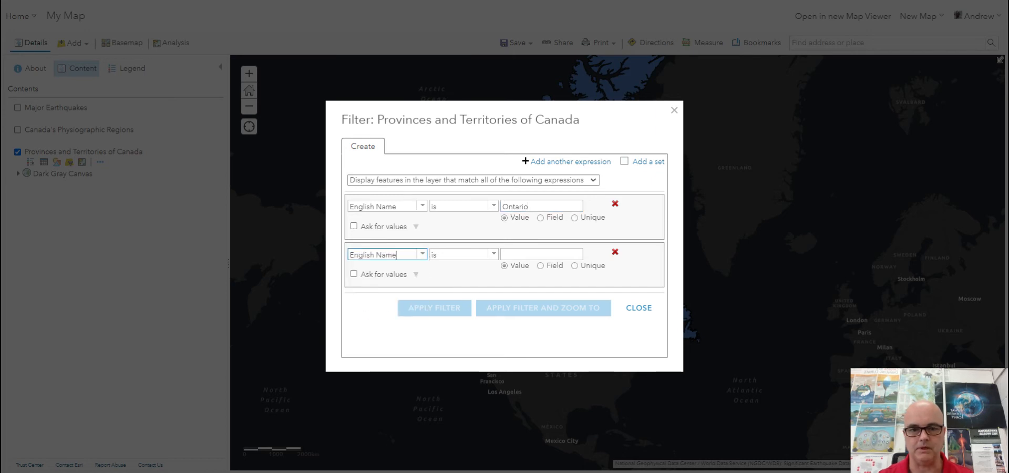
pyautogui.click(531, 254)
pyautogui.write('Alberta')
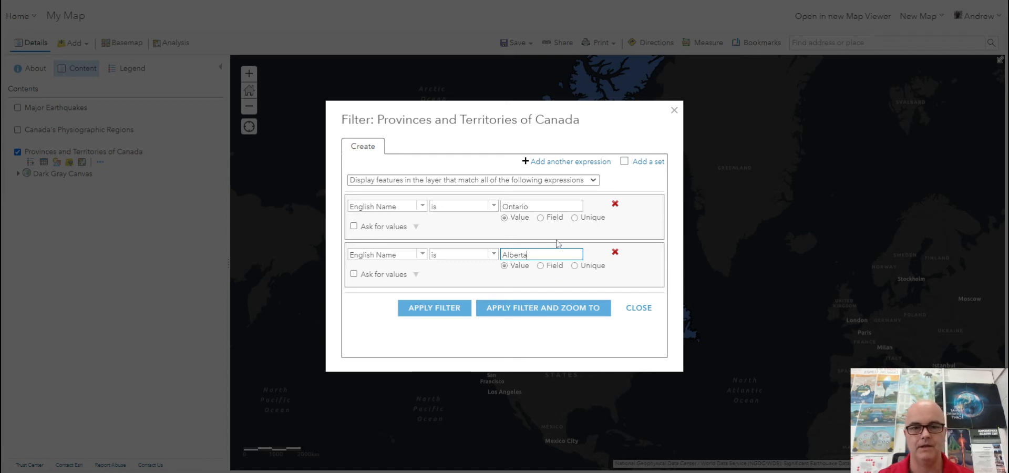
# - Make the provinces filter match any of the expressions and apply it
pyautogui.click(582, 181)
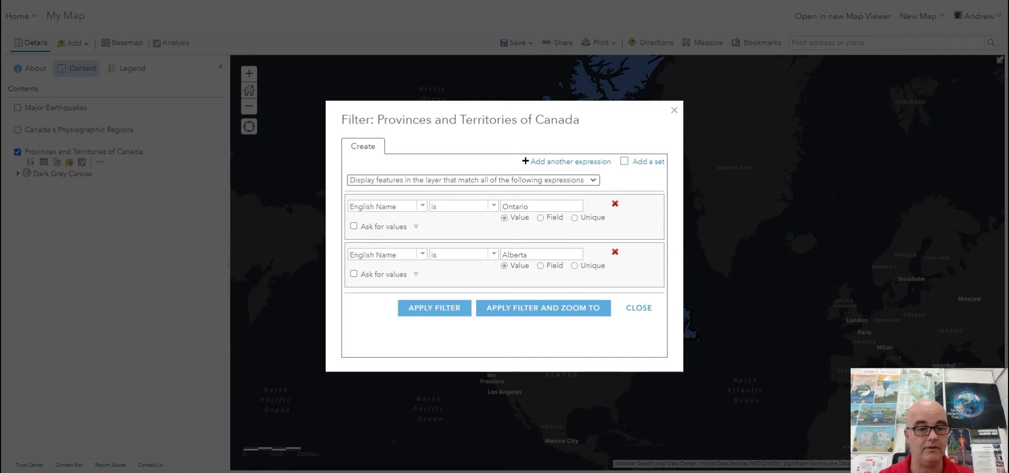
pyautogui.click(527, 197)
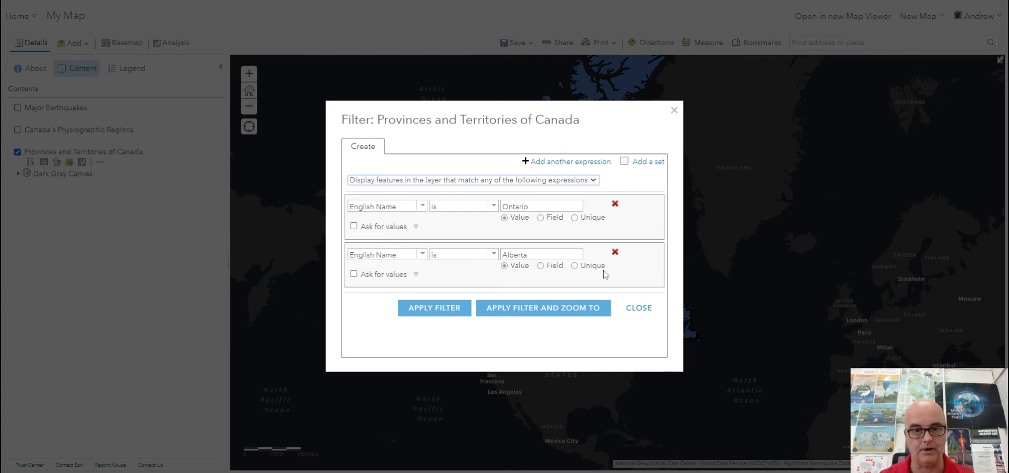
pyautogui.click(450, 309)
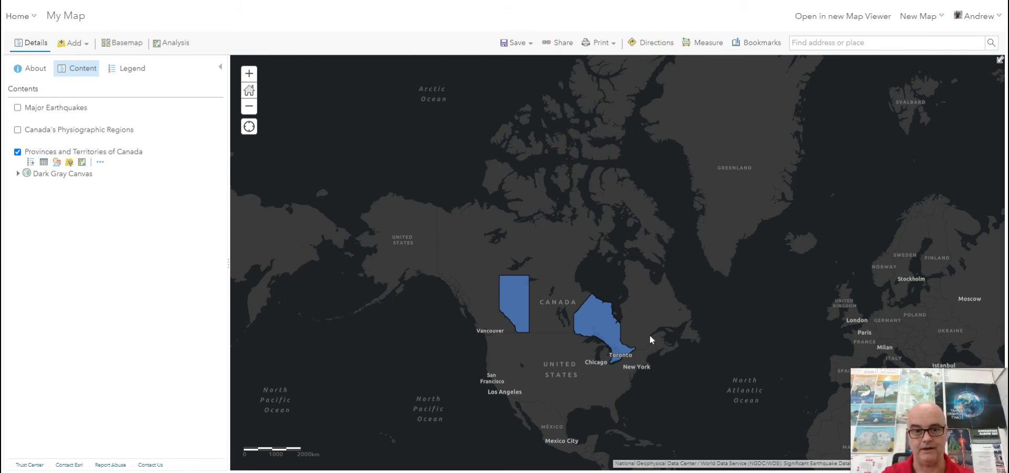
# - Style the Provinces and Territories of Canada layer by the English Name attribute, using unique symbols
pyautogui.scroll(-4, 657, 333)
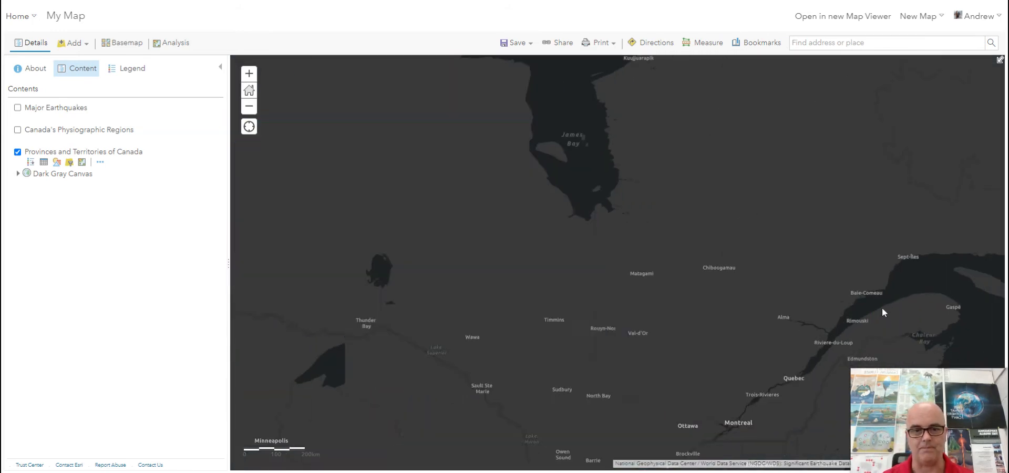
pyautogui.scroll(2, 862, 302)
pyautogui.moveTo(777, 284); pyautogui.dragTo(838, 279)
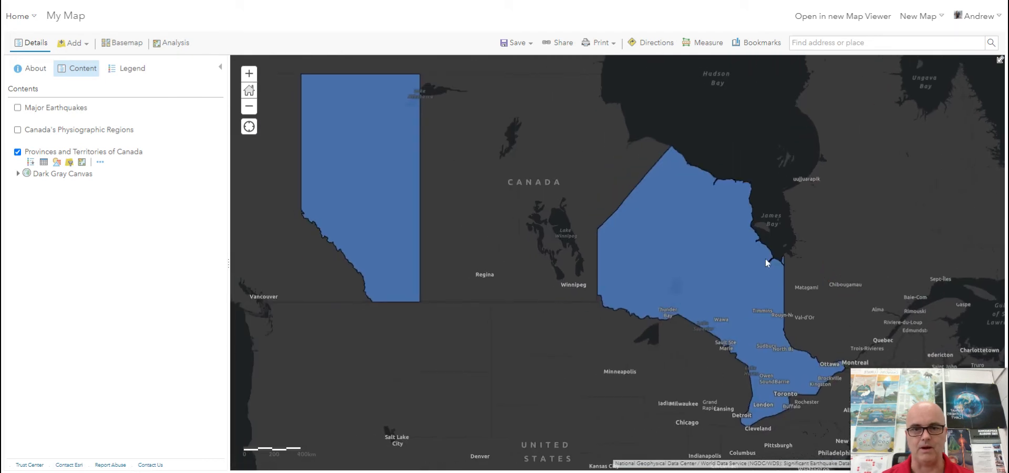
pyautogui.click(56, 163)
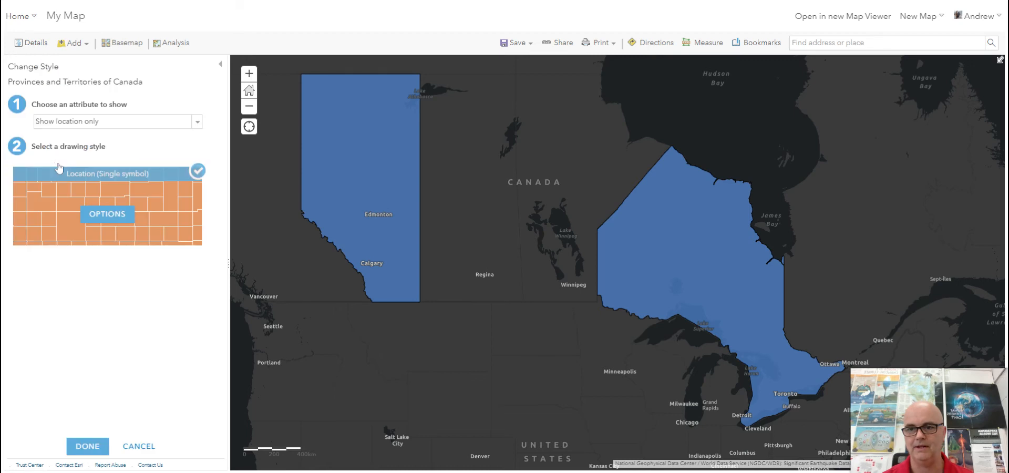
pyautogui.click(197, 124)
pyautogui.click(113, 159)
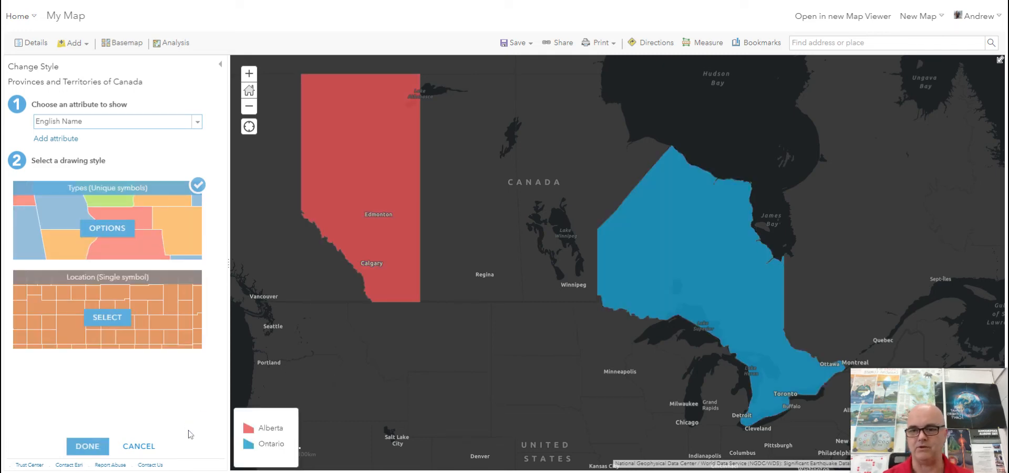
pyautogui.click(86, 448)
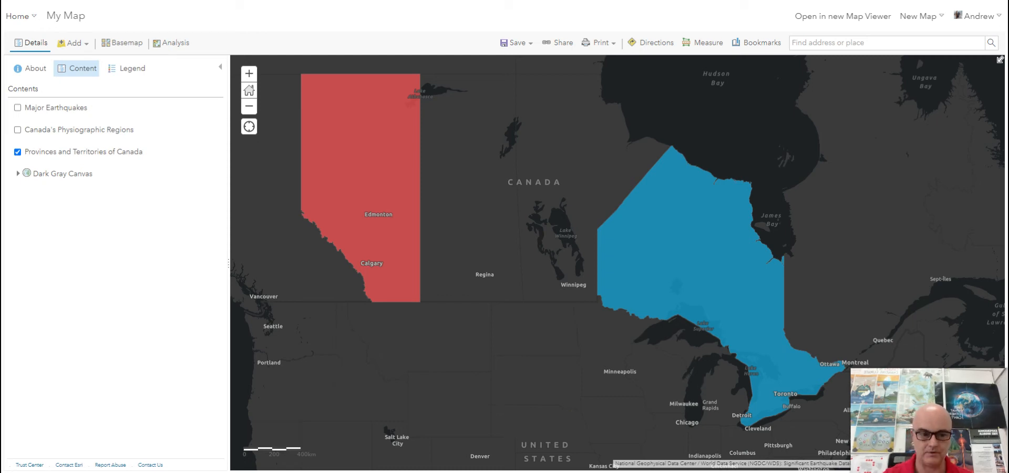
# - Show the Major Earthquakes layer and hide the Provinces and Territories of Canada layer
pyautogui.moveTo(20, 156)
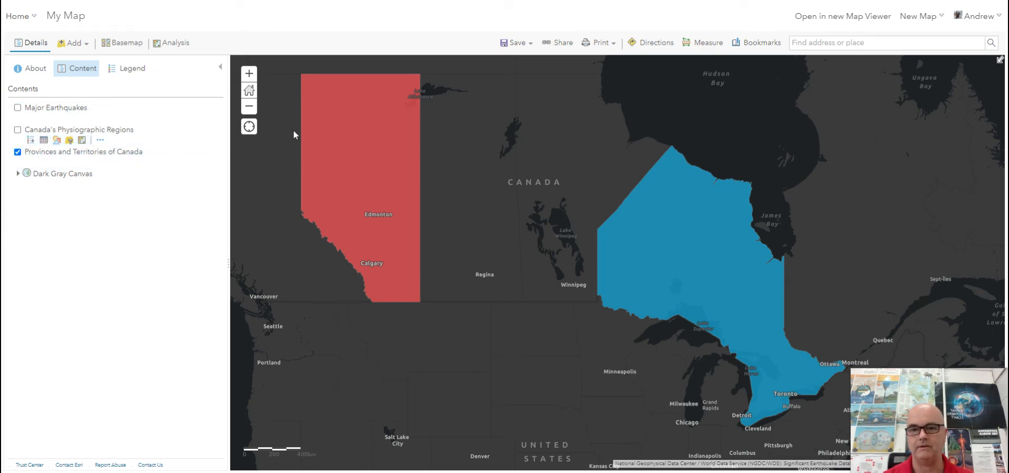
pyautogui.click(250, 106)
pyautogui.click(250, 106)
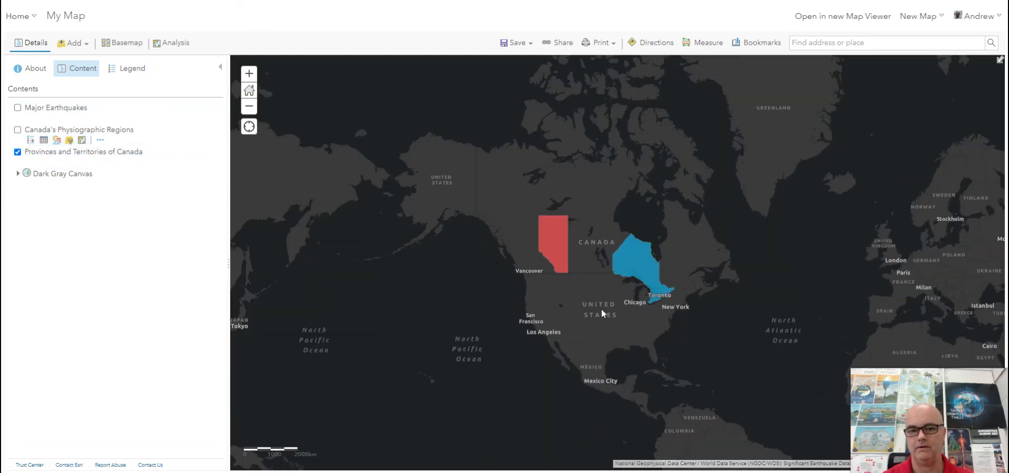
pyautogui.moveTo(601, 310); pyautogui.dragTo(689, 193)
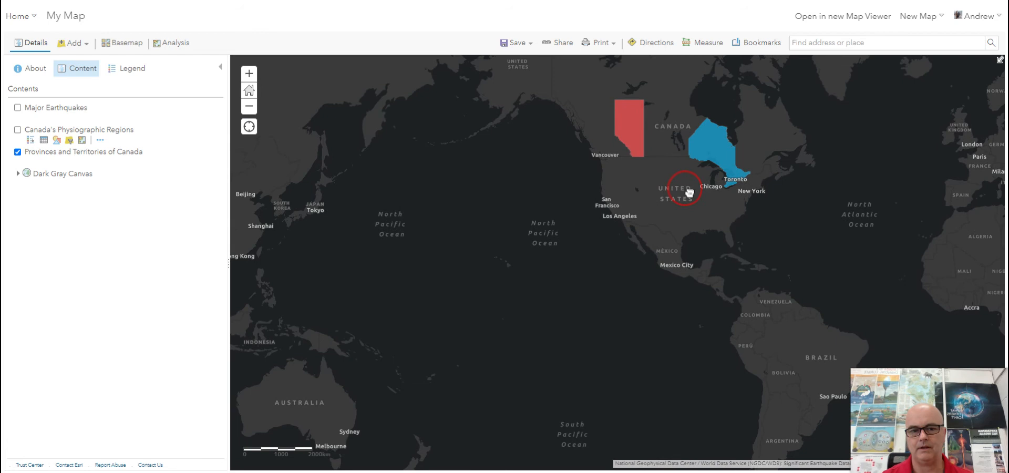
pyautogui.click(18, 107)
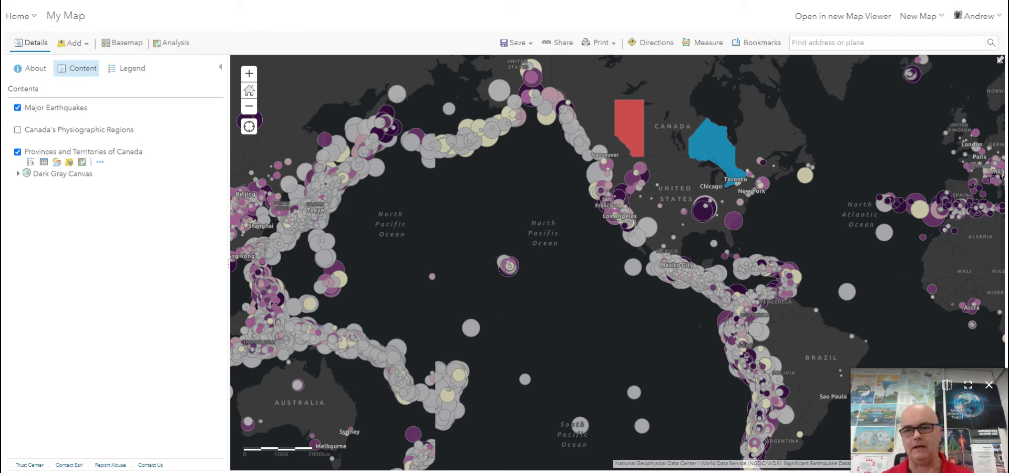
pyautogui.click(18, 154)
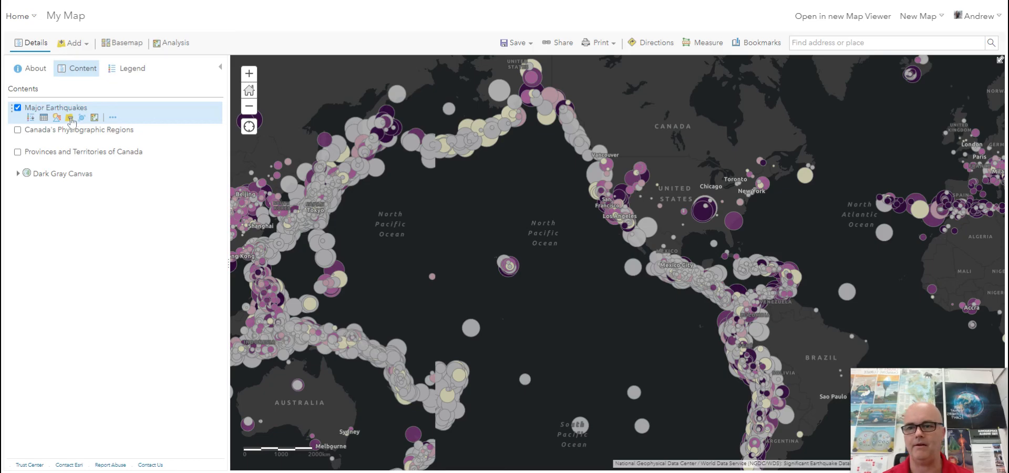
# - Filter the Major Earthquakes layer to features whose Magnitude is greater than 7.9 and apply the filter
pyautogui.click(69, 117)
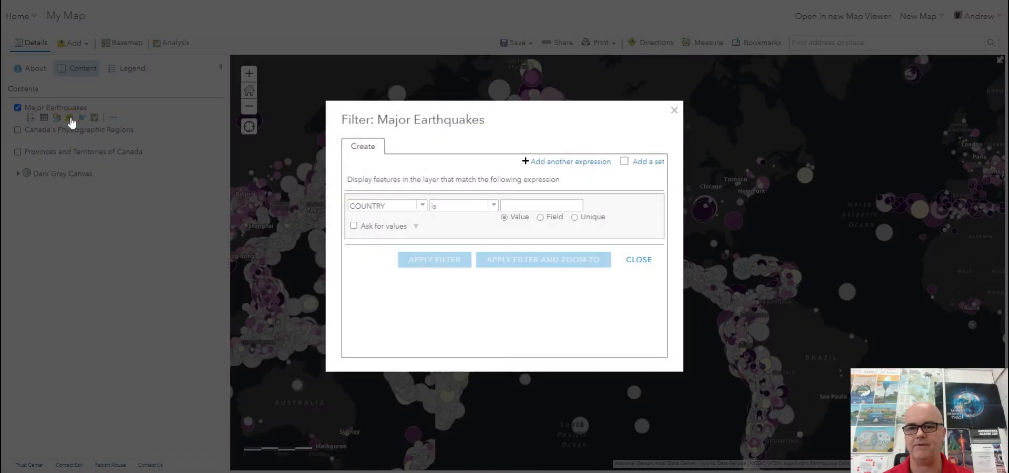
pyautogui.click(422, 205)
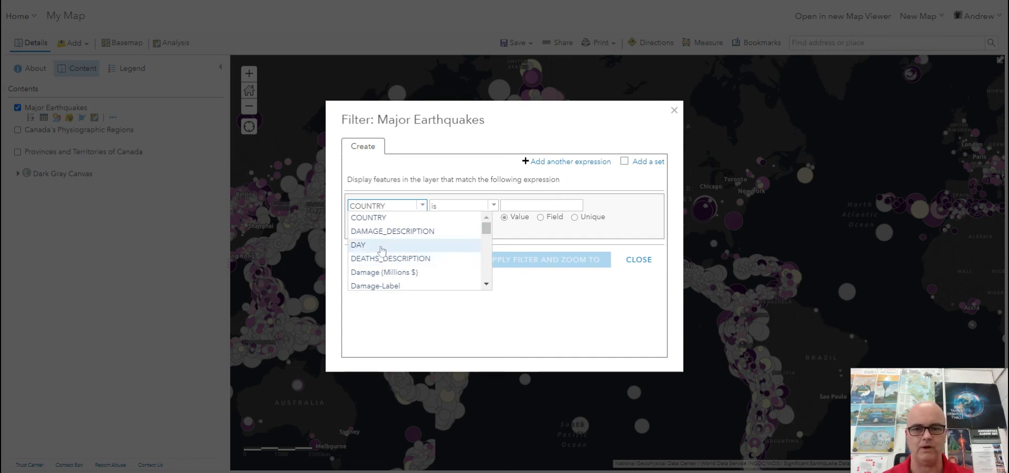
pyautogui.moveTo(486, 230); pyautogui.dragTo(485, 264)
pyautogui.click(405, 266)
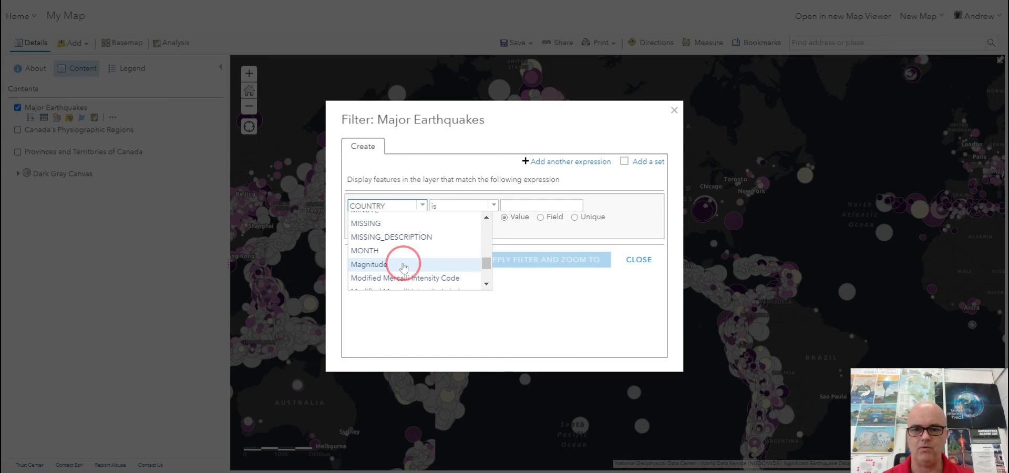
pyautogui.click(493, 205)
pyautogui.click(473, 286)
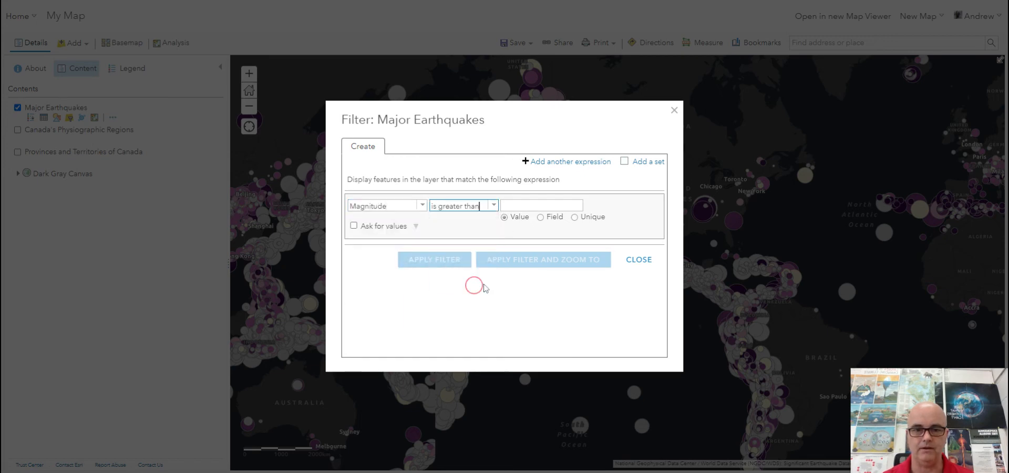
pyautogui.click(532, 206)
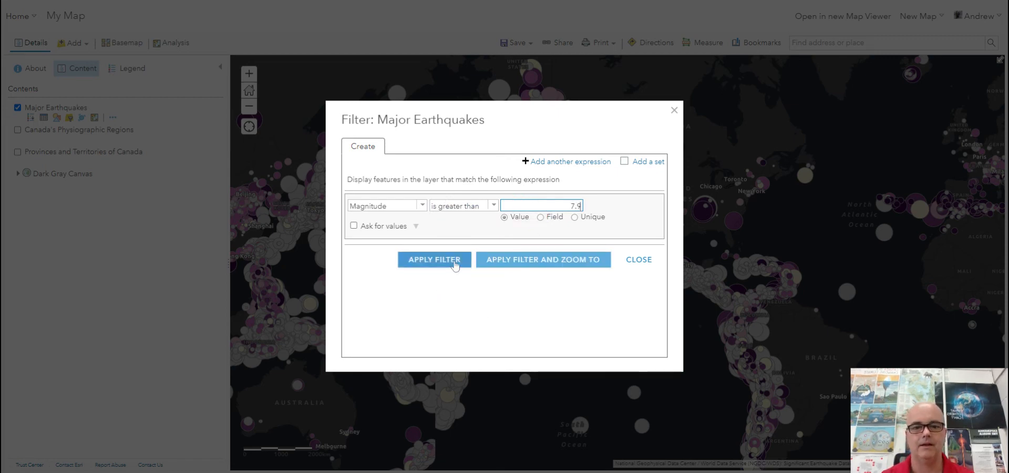
pyautogui.click(448, 259)
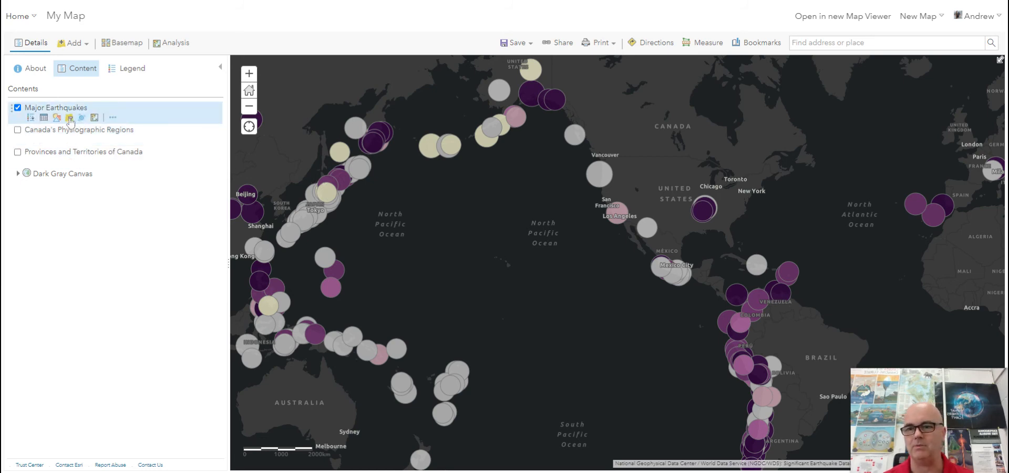
# - Edit the Major Earthquakes filter so that Magnitude is at least 6.9 and apply it
pyautogui.click(69, 118)
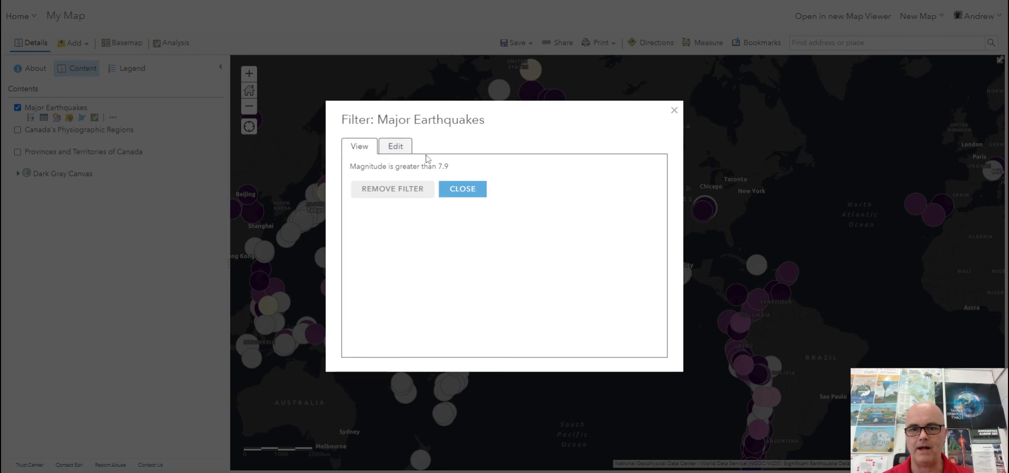
pyautogui.click(401, 148)
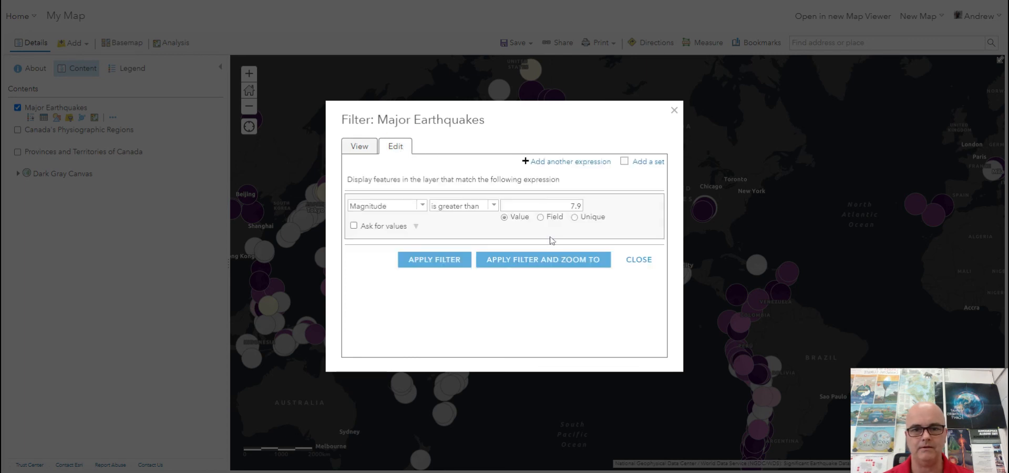
pyautogui.click(493, 204)
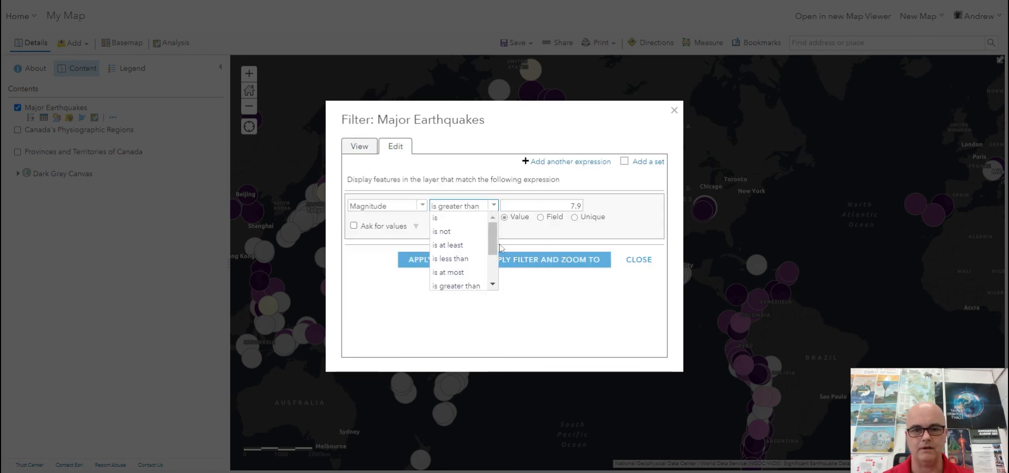
pyautogui.moveTo(494, 243)
pyautogui.mouseDown()
pyautogui.moveTo(487, 274)
pyautogui.moveTo(490, 245)
pyautogui.mouseUp()
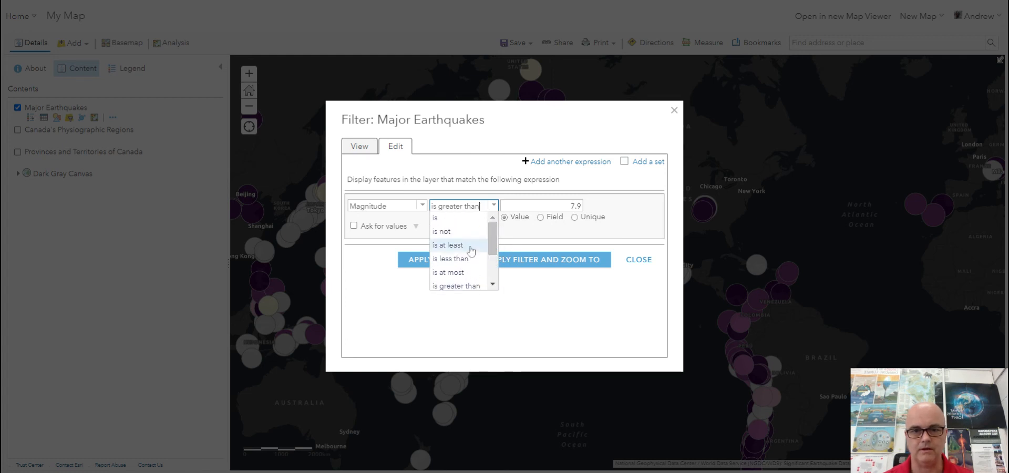
pyautogui.click(471, 246)
pyautogui.click(575, 205)
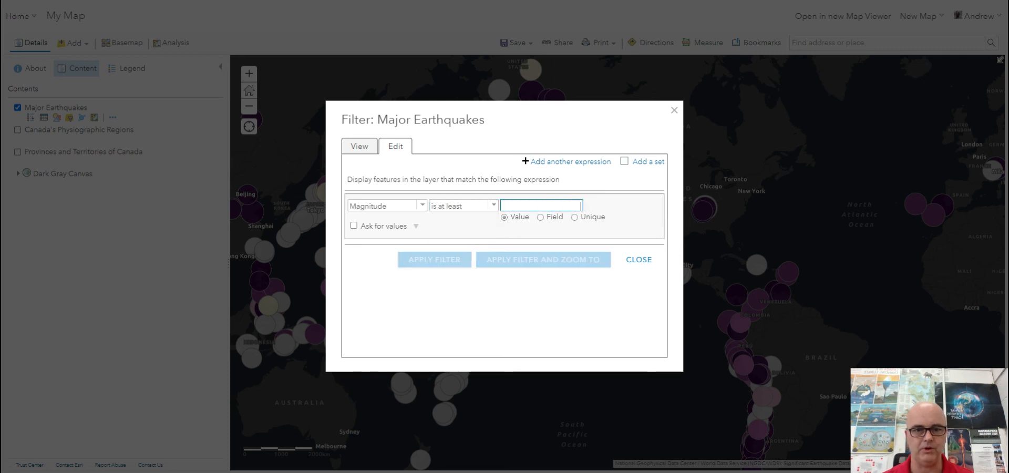
pyautogui.write('6.9')
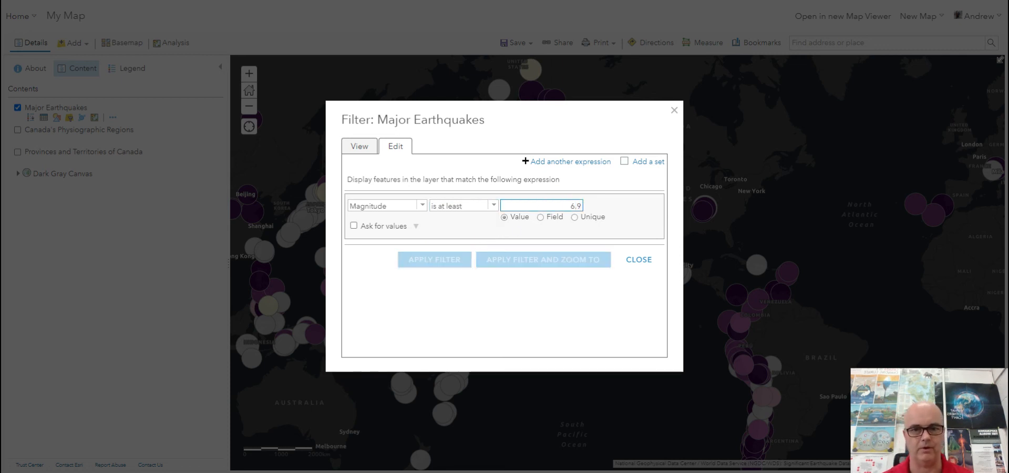
pyautogui.click(449, 266)
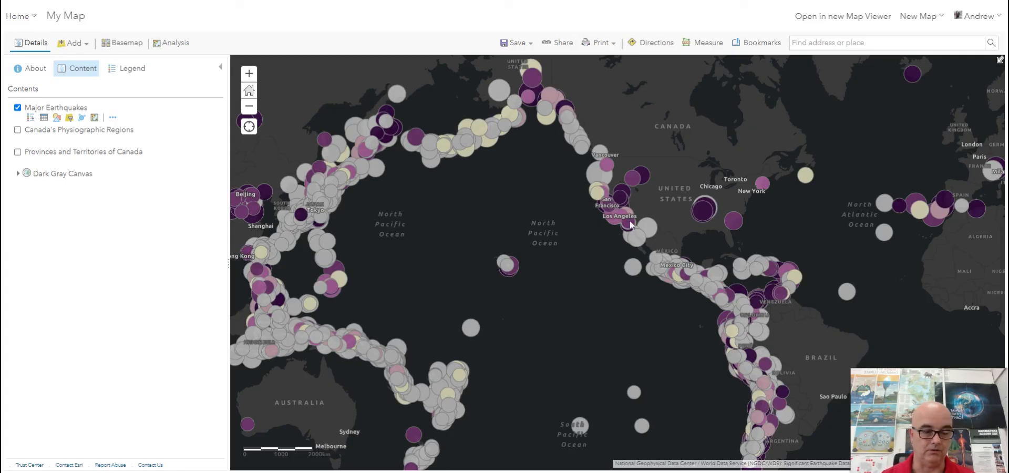
# - Remove the filter from the Major Earthquakes layer and hide the layer
pyautogui.click(69, 118)
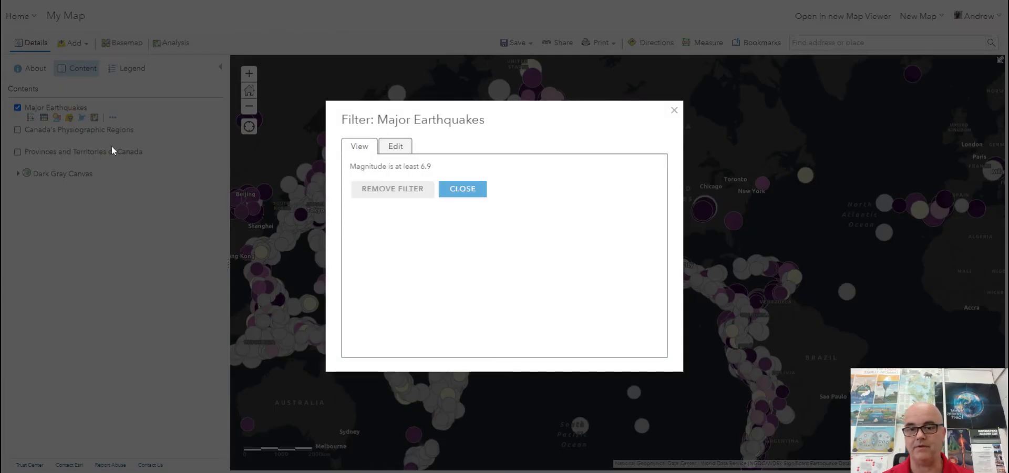
pyautogui.click(393, 192)
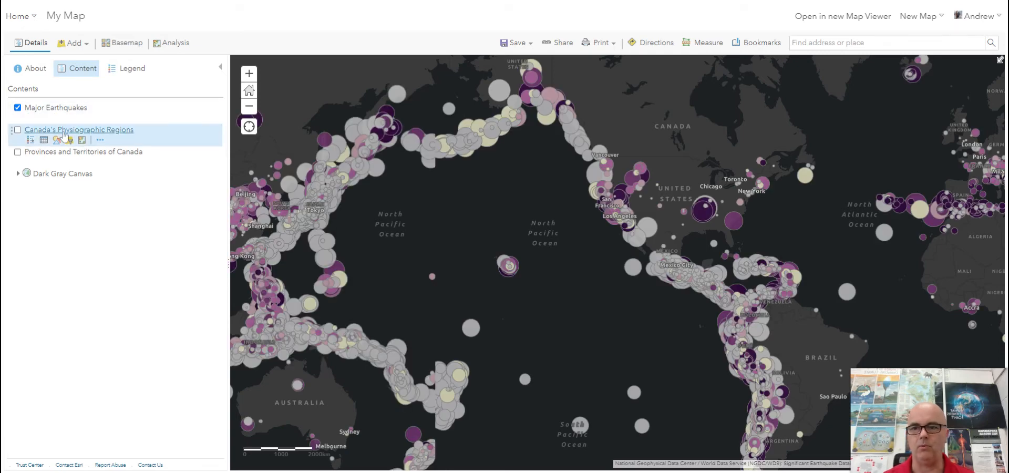
pyautogui.click(17, 107)
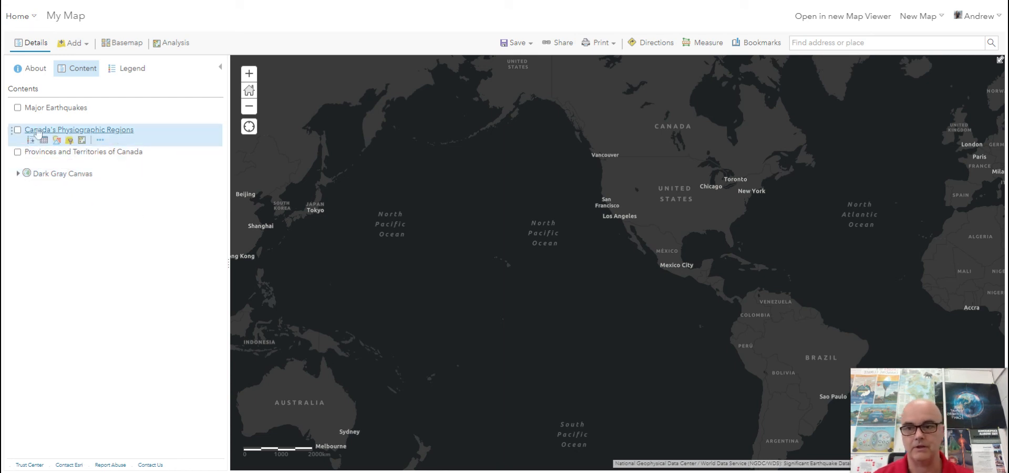
# - Copy the Canada's Physiographic Regions layer and show the original layer on the map
pyautogui.click(100, 141)
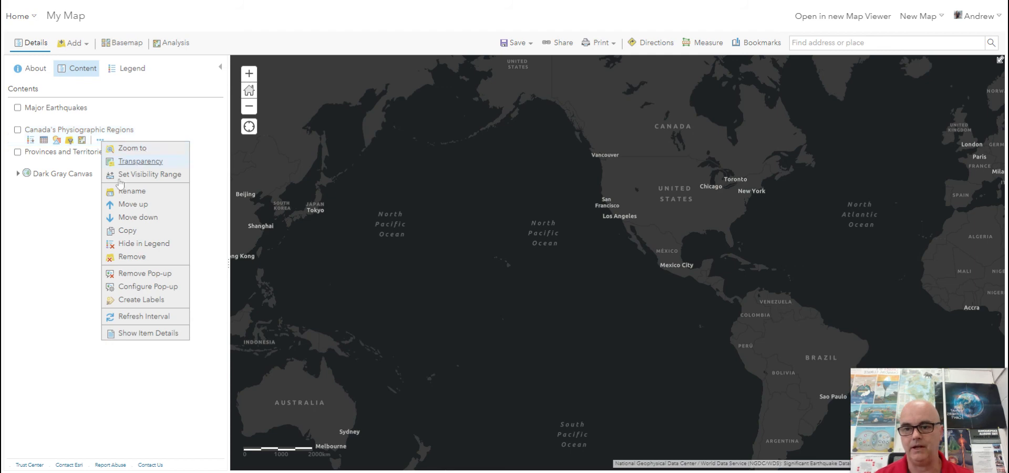
pyautogui.click(128, 230)
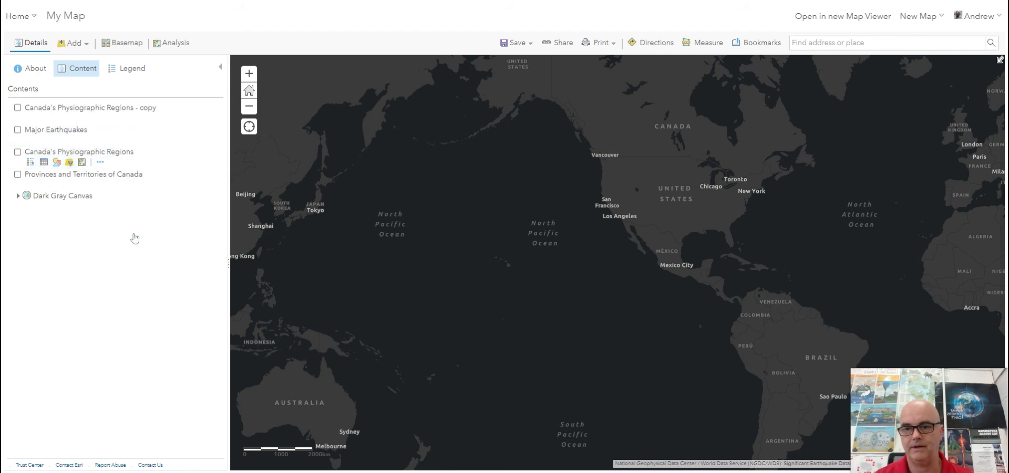
pyautogui.click(17, 153)
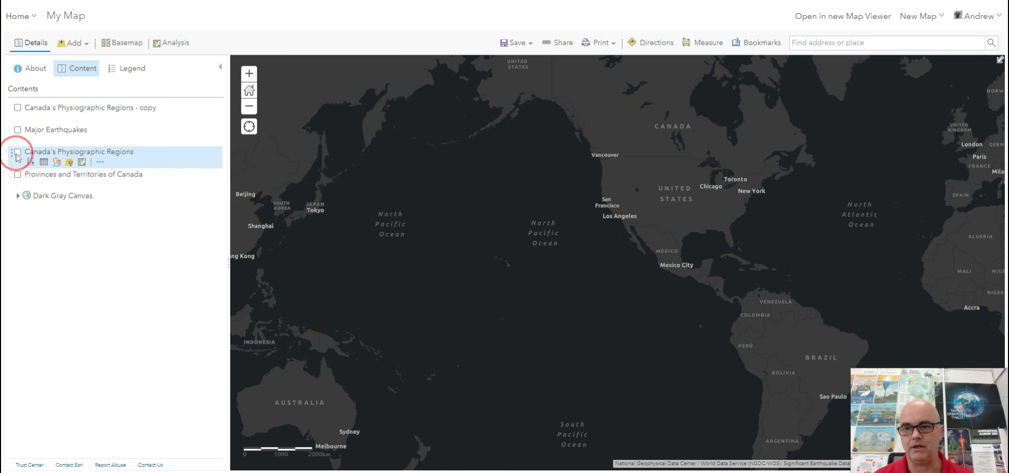
pyautogui.click(634, 194)
pyautogui.moveTo(635, 195); pyautogui.dragTo(620, 314)
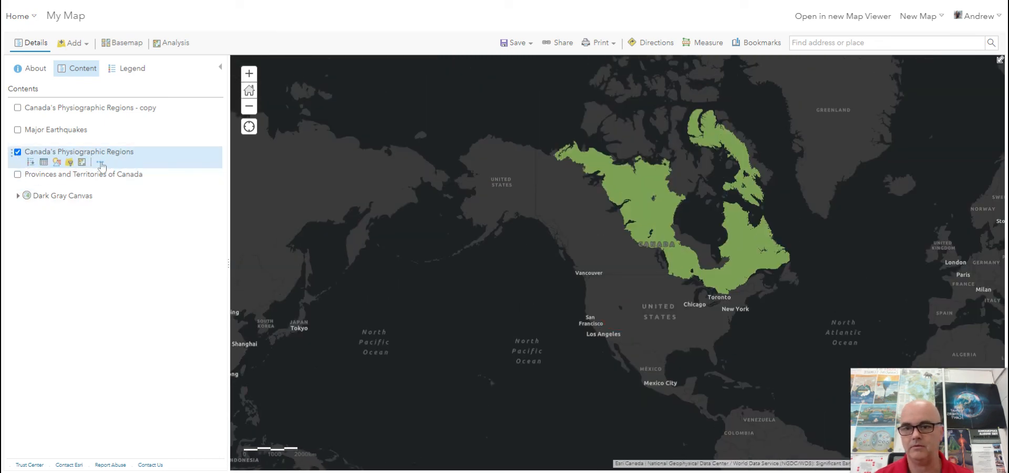
# - Rename the original Canada's Physiographic Regions layer as Canadian Shield
pyautogui.click(100, 164)
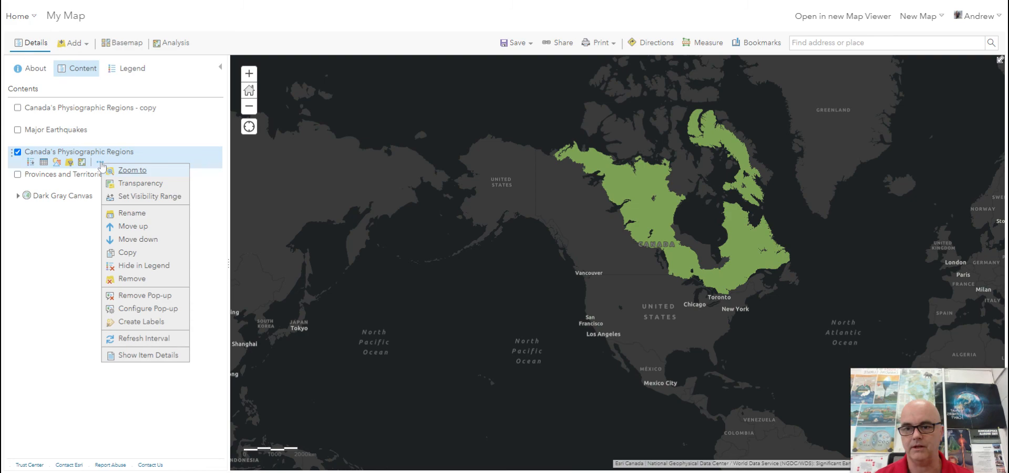
pyautogui.click(132, 213)
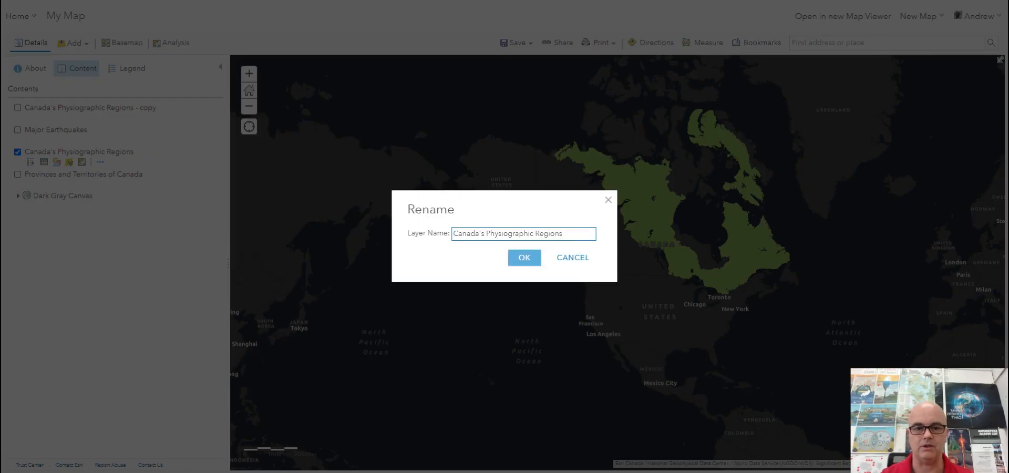
pyautogui.hotkey('ctrl', 'a')
pyautogui.write('Canadi')
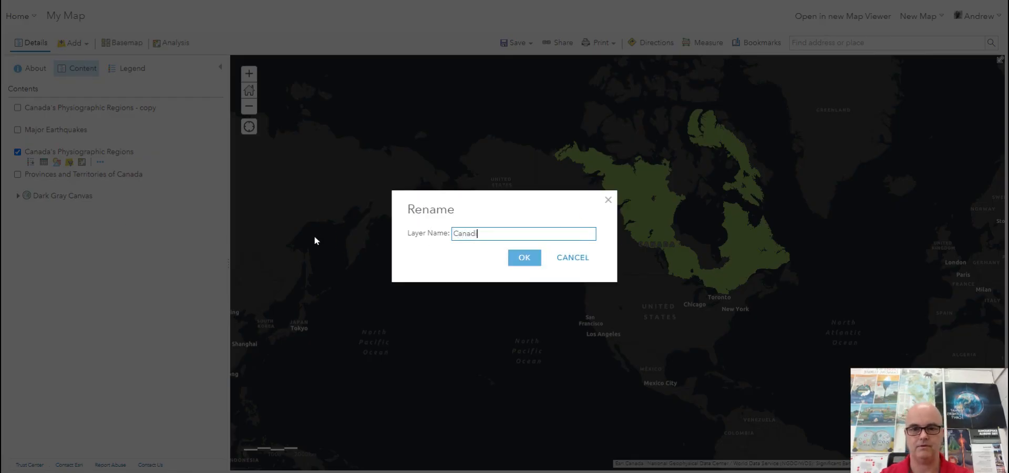
pyautogui.write('an Shield')
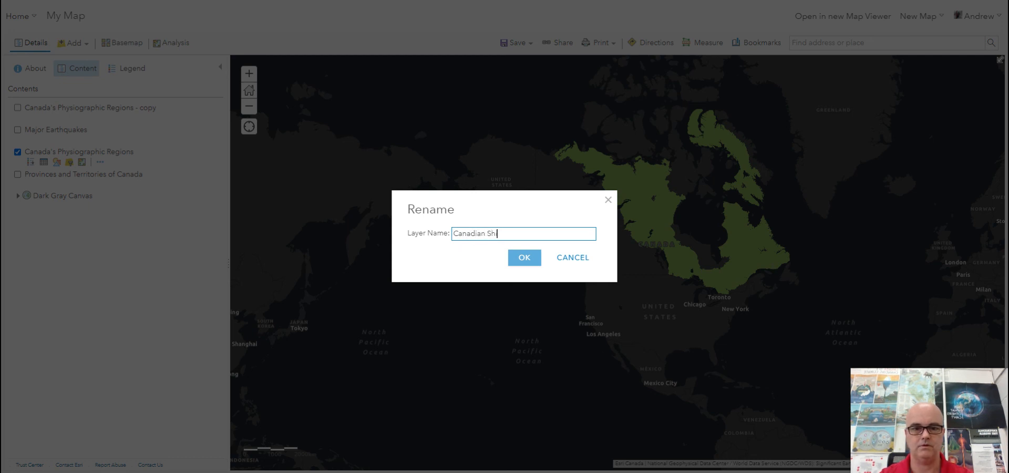
pyautogui.click(523, 256)
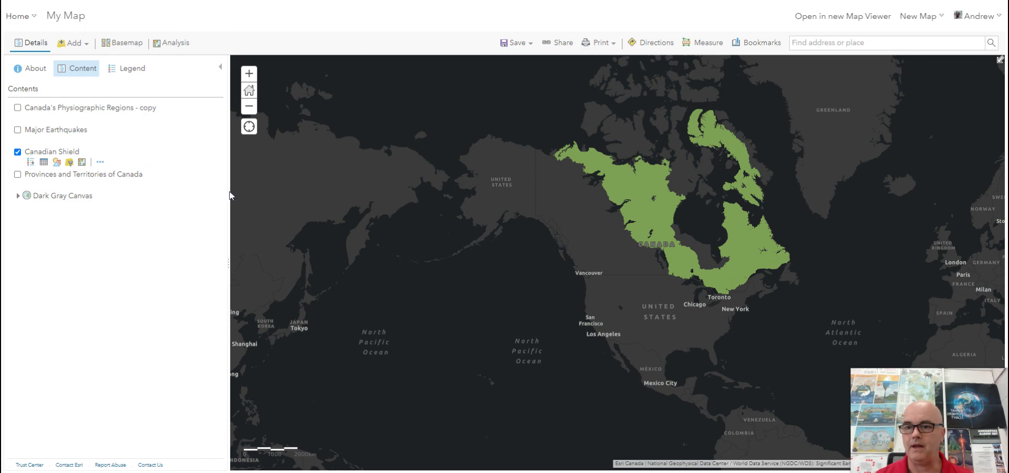
# - Hide the Canadian Shield layer and show the copy of Canada's Physiographic Regions
pyautogui.moveTo(55, 143)
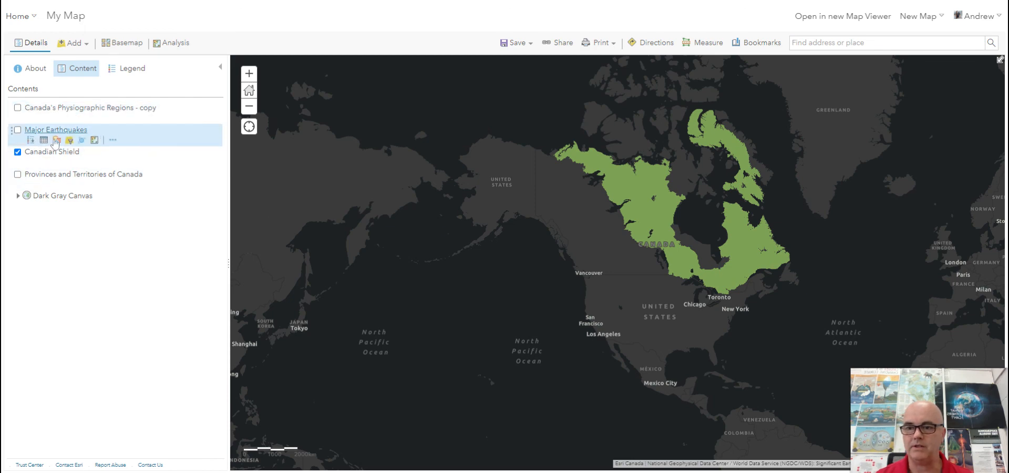
pyautogui.click(17, 152)
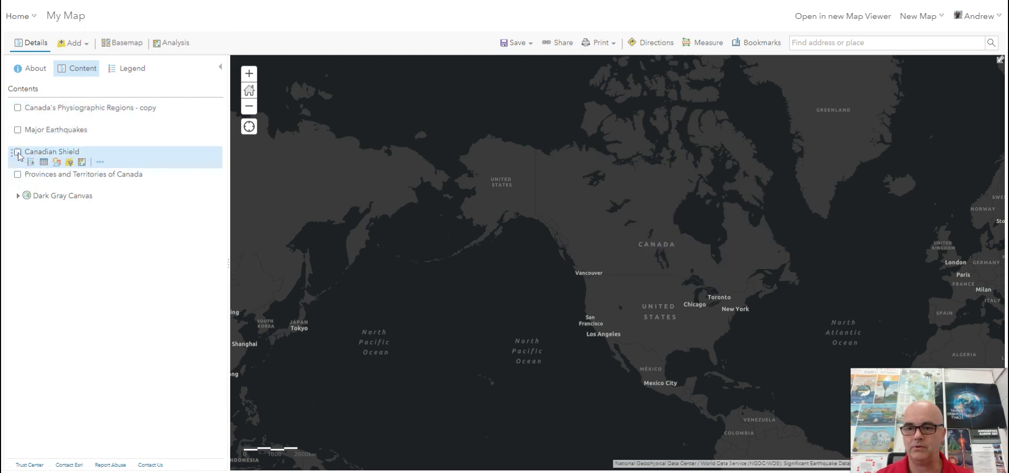
pyautogui.click(18, 108)
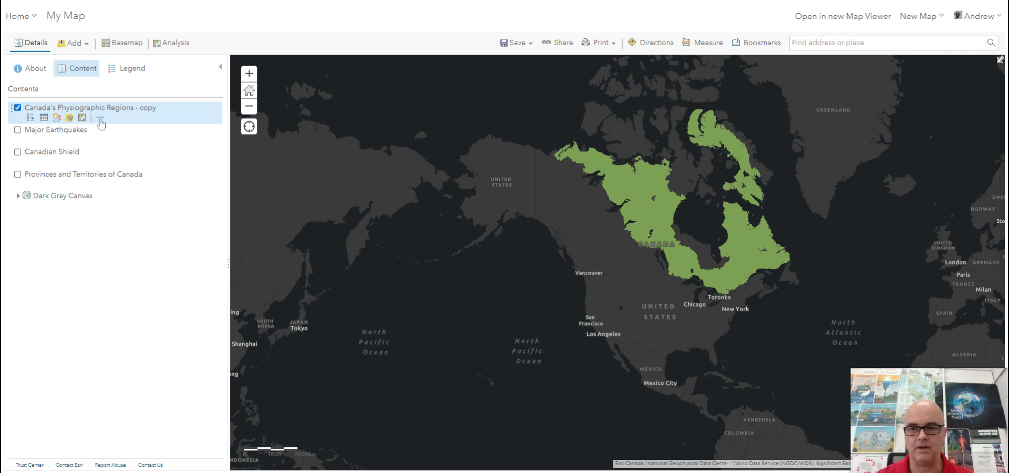
# - Edit the copied physiographic regions layer's filter so that Name is Interior Plains and apply it
pyautogui.click(70, 119)
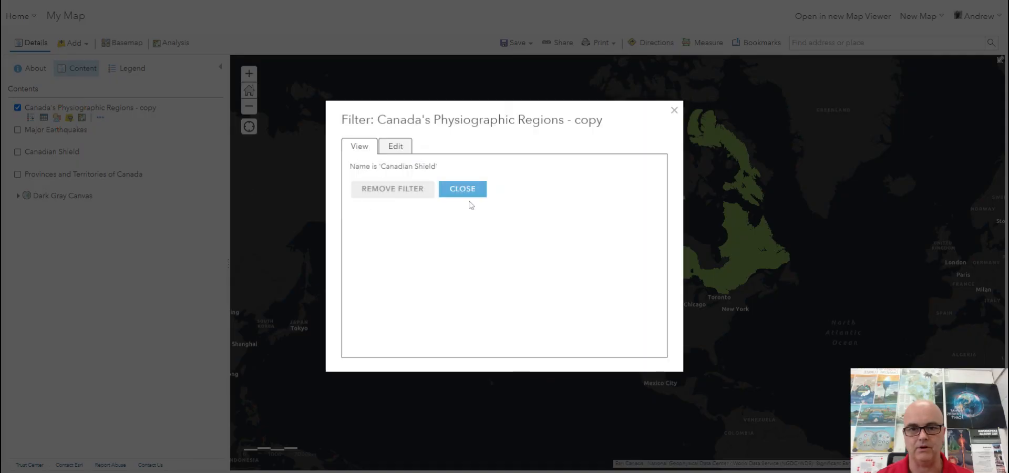
pyautogui.click(399, 148)
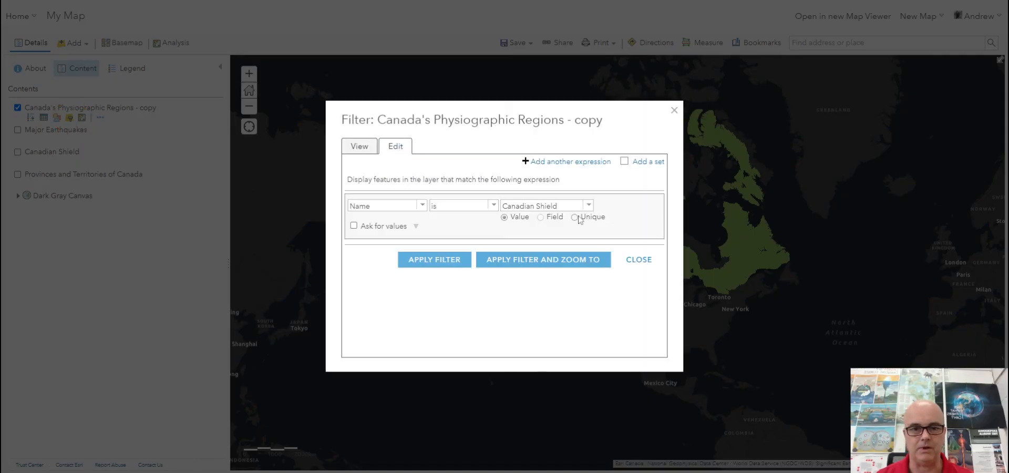
pyautogui.click(589, 205)
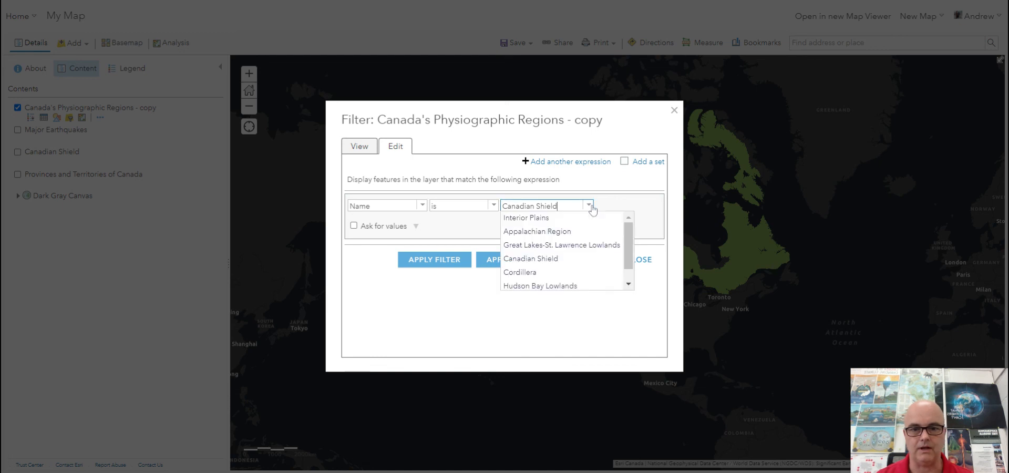
pyautogui.click(551, 218)
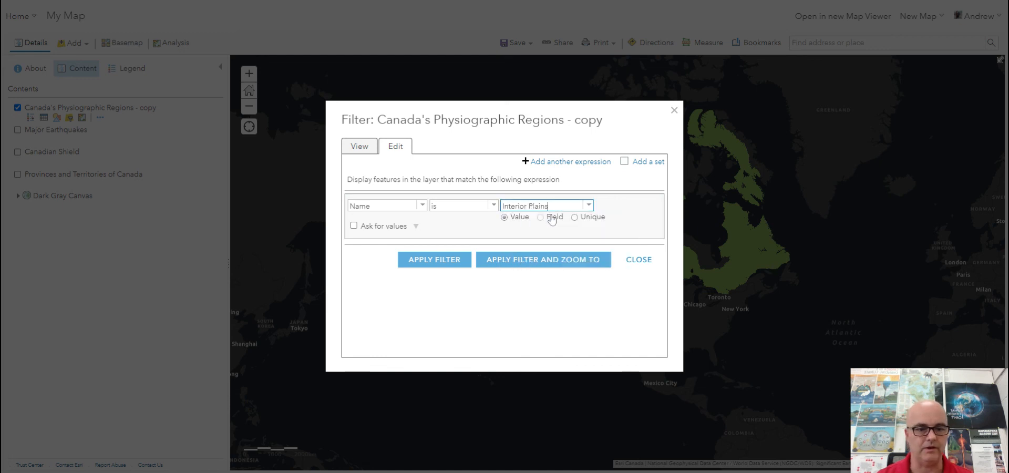
pyautogui.click(447, 262)
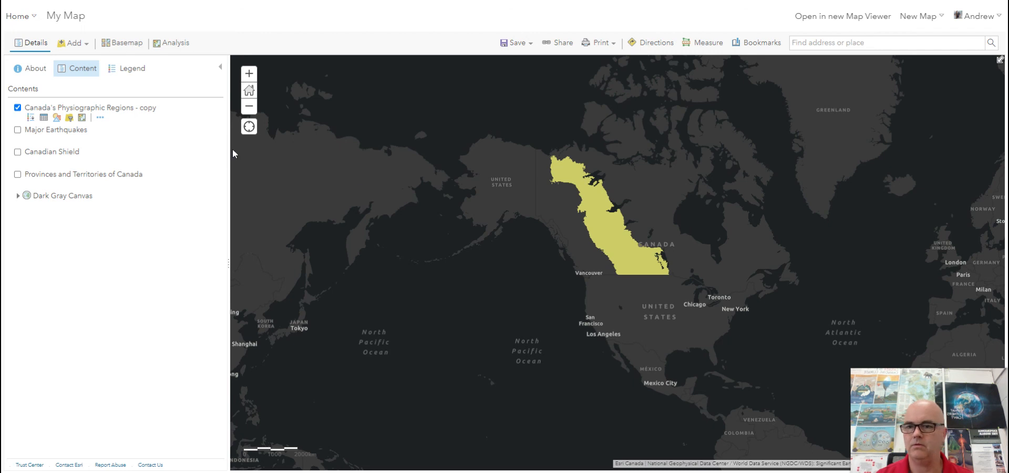
# - Rename the copied physiographic regions layer as Interior Plains
pyautogui.click(100, 120)
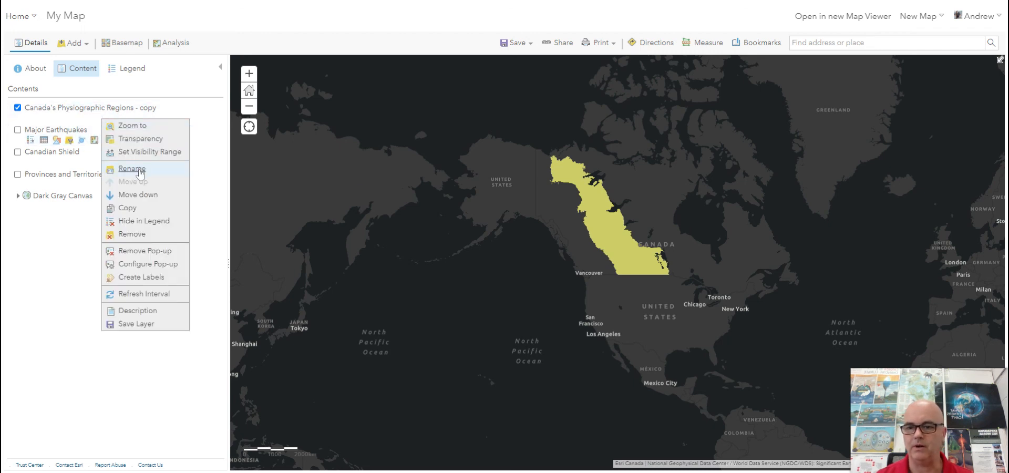
pyautogui.click(140, 171)
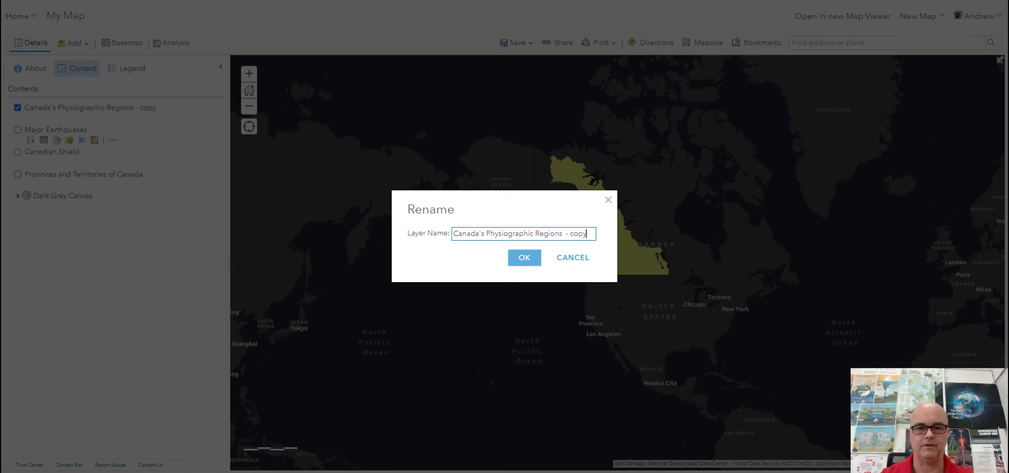
pyautogui.click(263, 235)
pyautogui.hotkey('ctrl', 'a')
pyautogui.write('Inter')
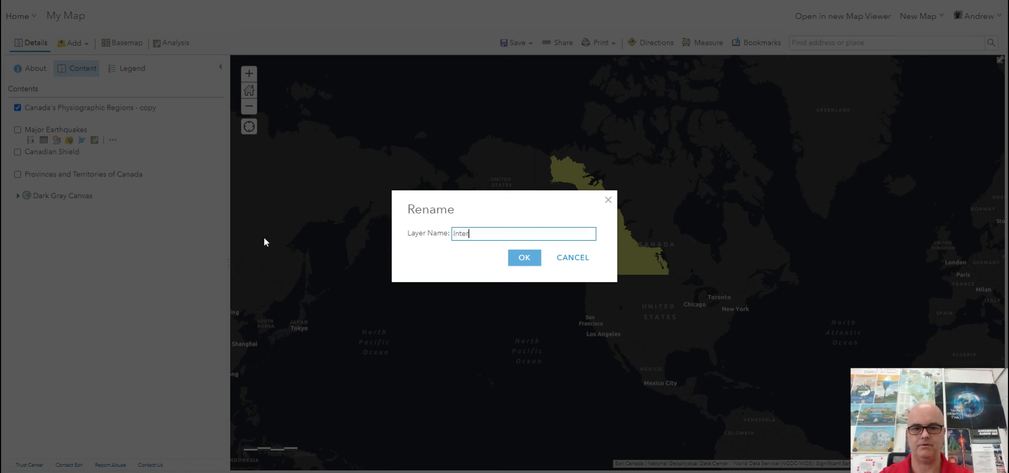
pyautogui.write('ior Plains')
pyautogui.click(522, 257)
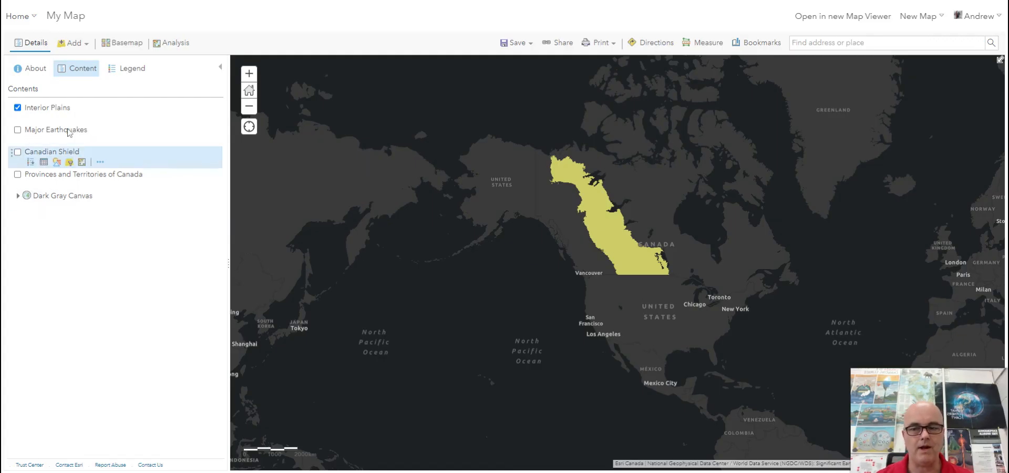
# - Toggle layer visibility so the Canadian Shield and Interior Plains layers both show on the map
pyautogui.click(17, 107)
pyautogui.click(17, 152)
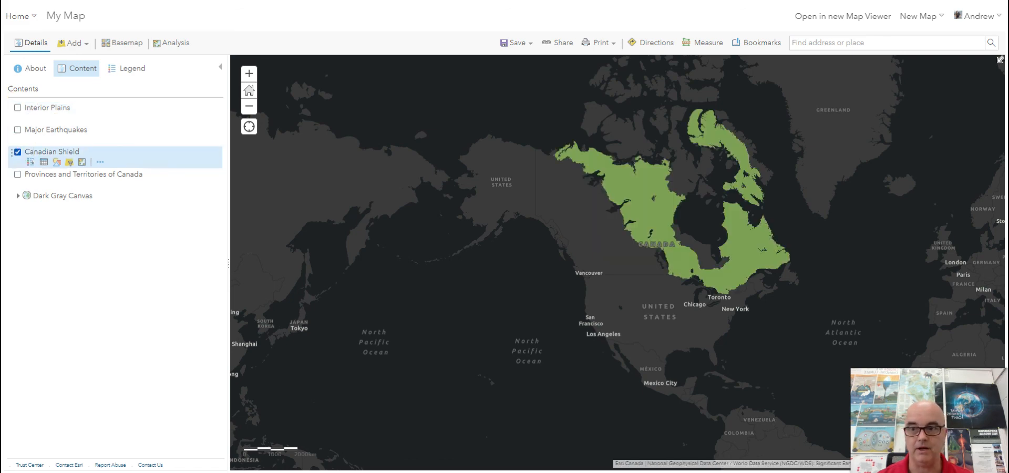
pyautogui.click(17, 108)
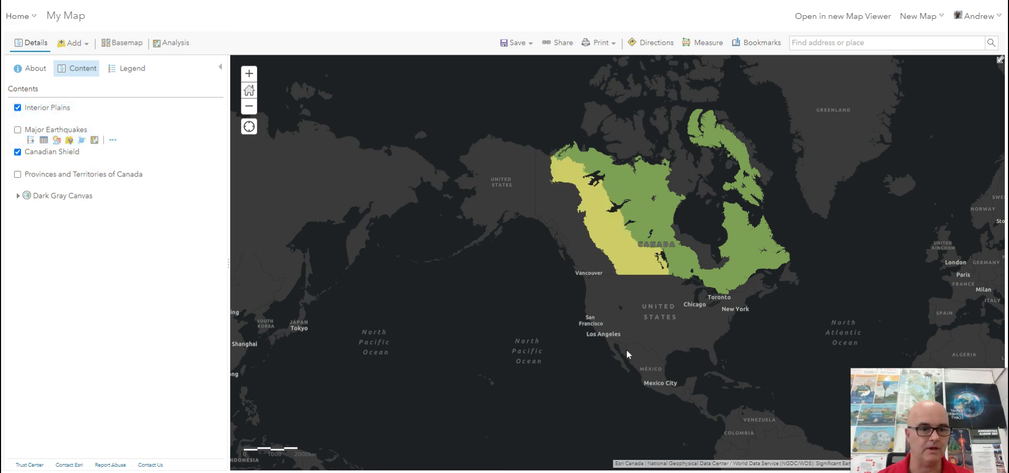